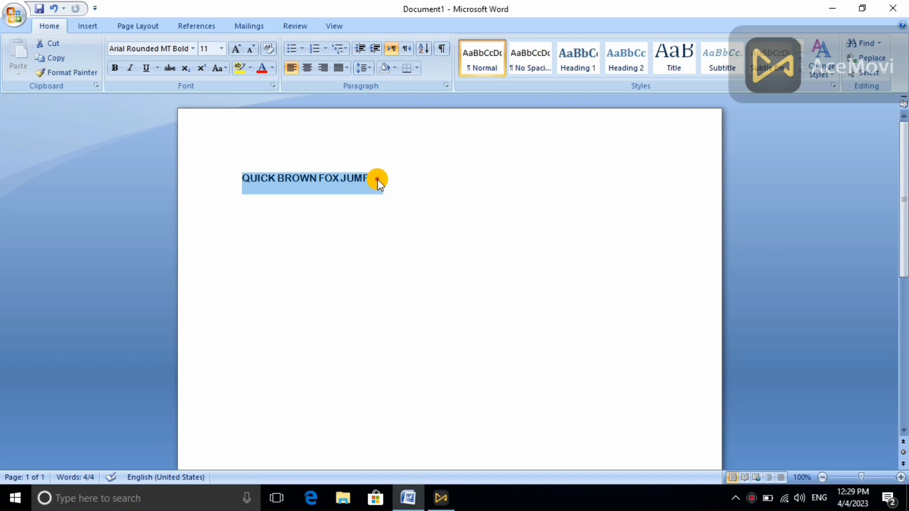
Step: Change the font of the line "QUICK BROWN FOX JUMPS" to Impact
left_click(376, 180)
left_click_drag(383, 181, 262, 164)
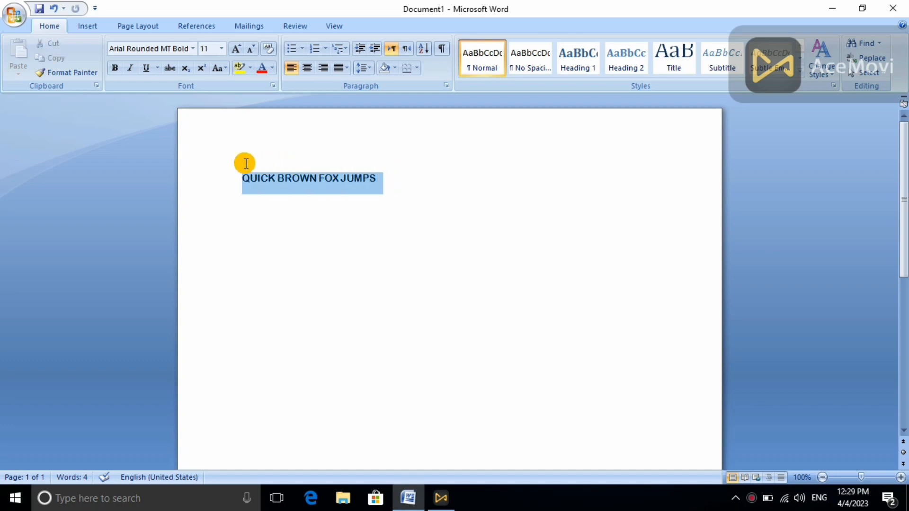
left_click(193, 49)
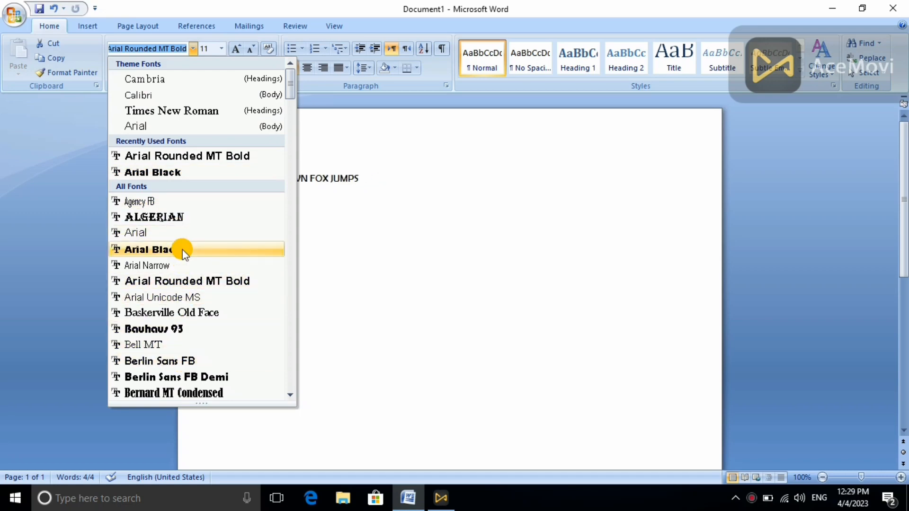
scroll(183, 197, "down", 6)
scroll(184, 205, "down", 18)
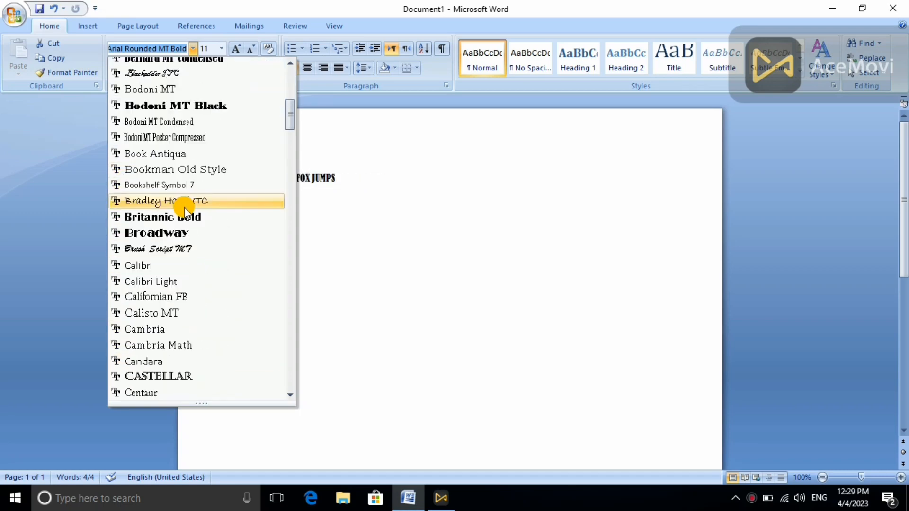
scroll(184, 207, "up", 5)
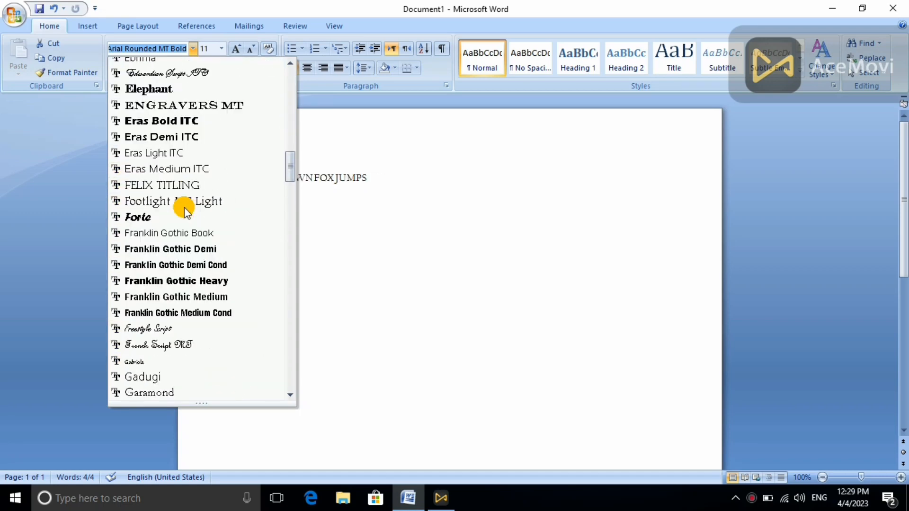
scroll(184, 207, "down", 6)
scroll(184, 206, "up", 4)
scroll(184, 207, "down", 1)
scroll(184, 207, "down", 6)
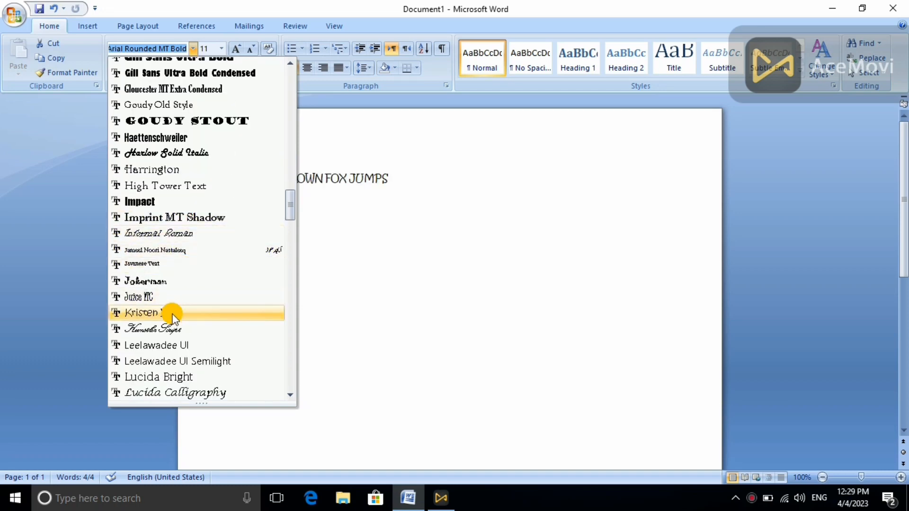
left_click(170, 201)
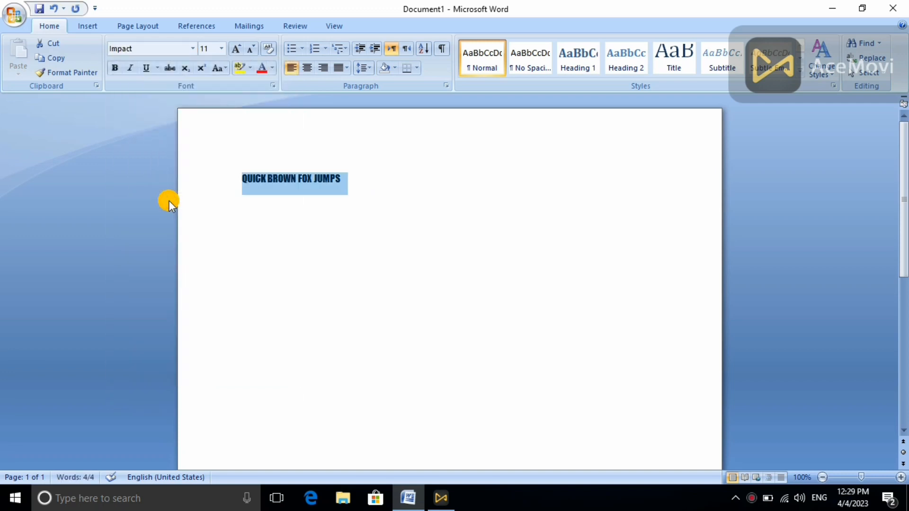
Step: Set the selected line's font size to 72 and grow it stepwise to 140
left_click(222, 50)
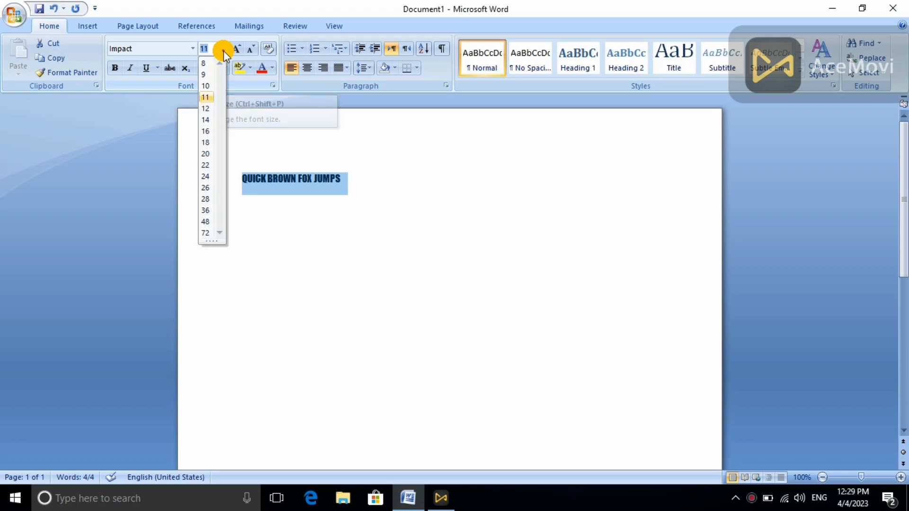
left_click(208, 232)
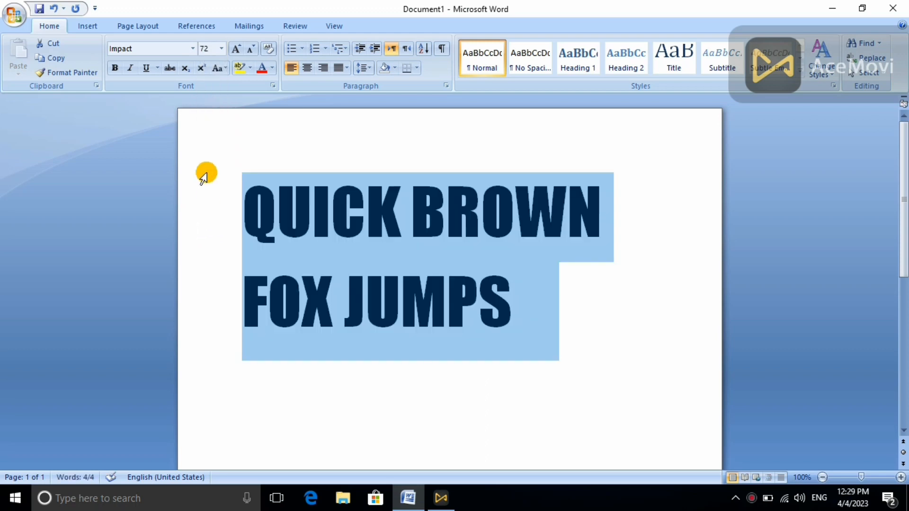
left_click(238, 50)
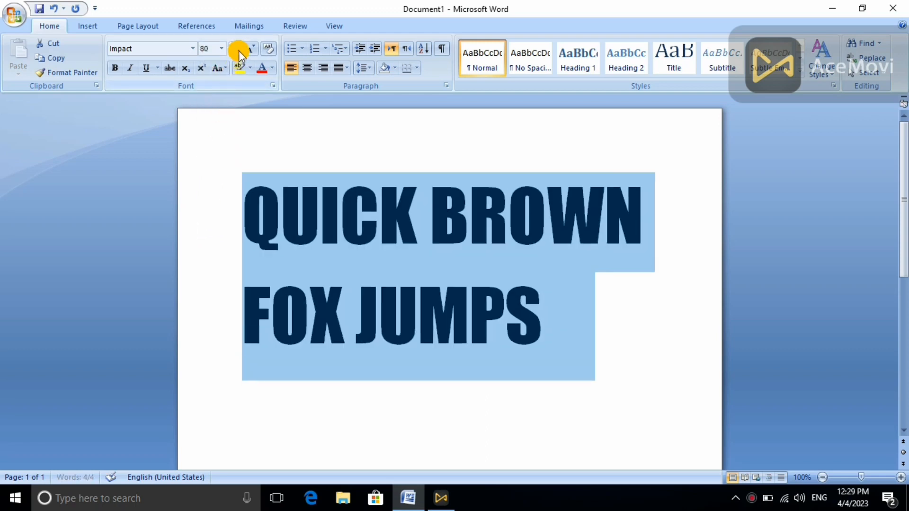
left_click(239, 50)
left_click(239, 50)
left_click(239, 50)
left_click(239, 50)
left_click(238, 50)
left_click(238, 51)
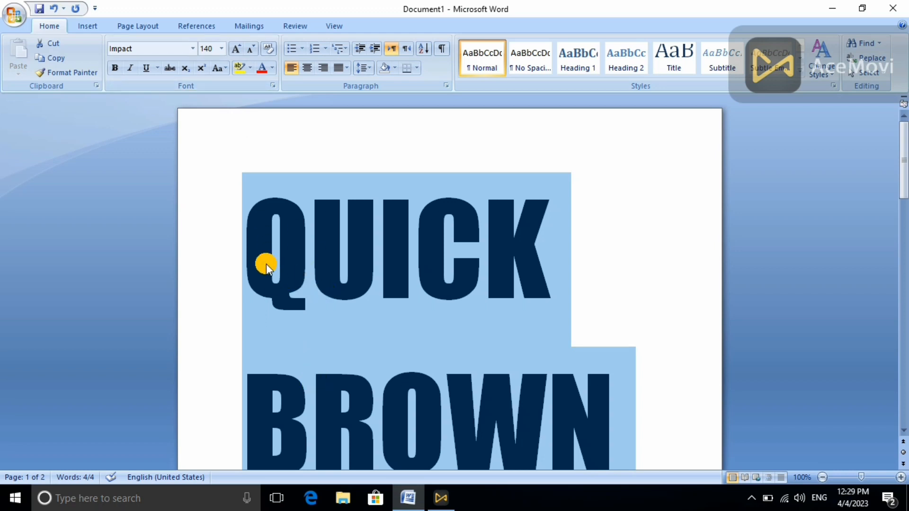
Step: Set the selected text to a custom font size of 500 and look through the enlarged letters on the pages
left_click(217, 49)
type("5")
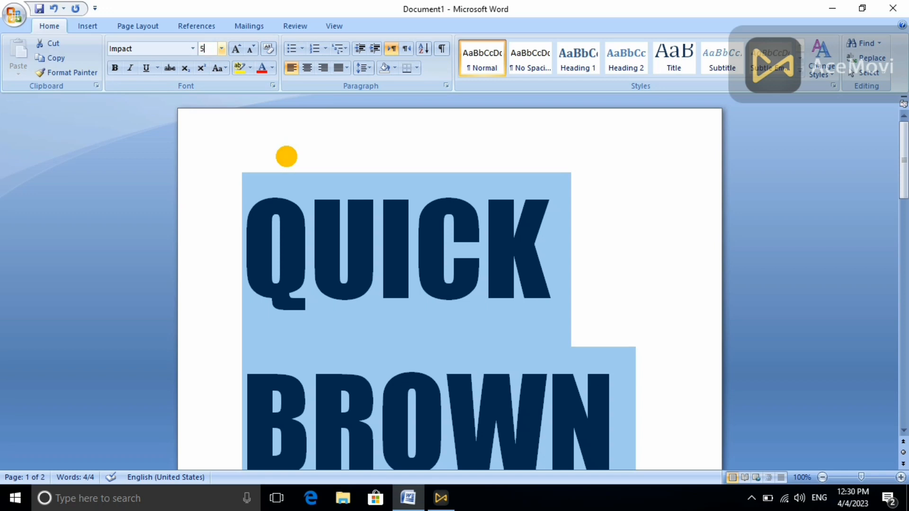
type("00")
key("Return")
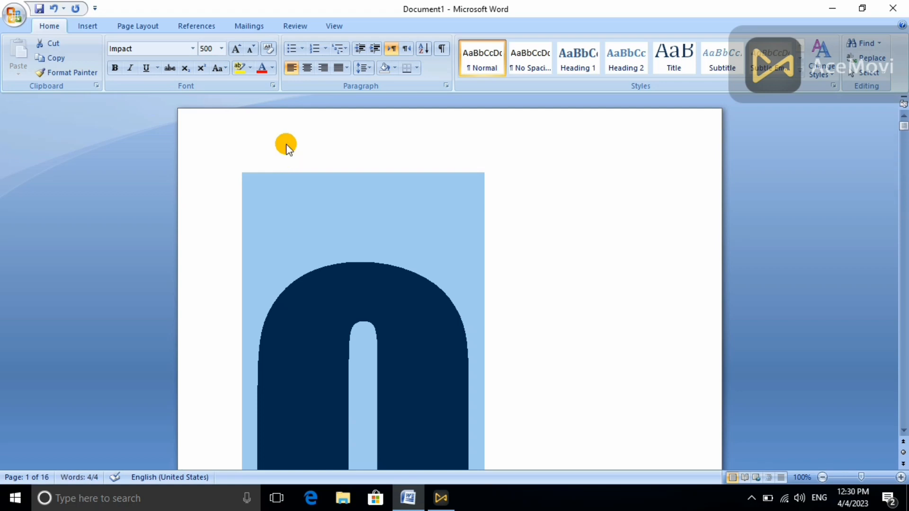
scroll(390, 212, "down", 10)
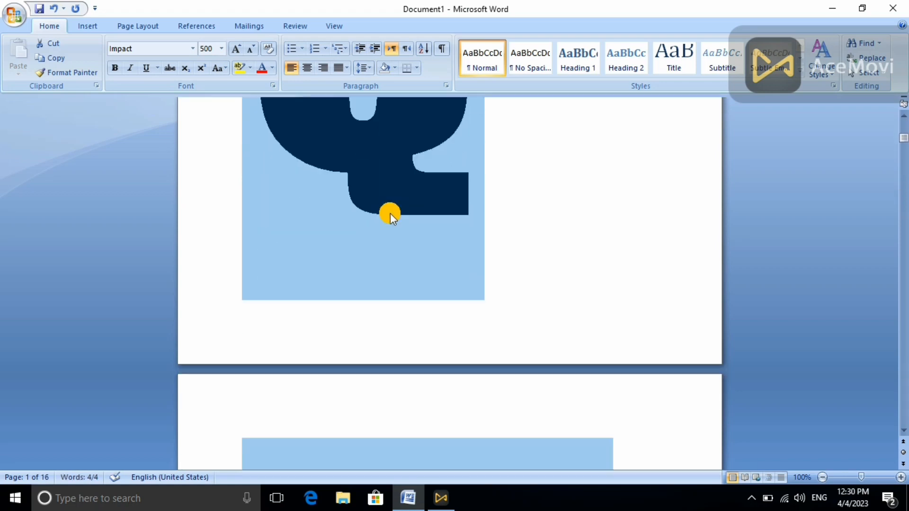
scroll(390, 214, "down", 15)
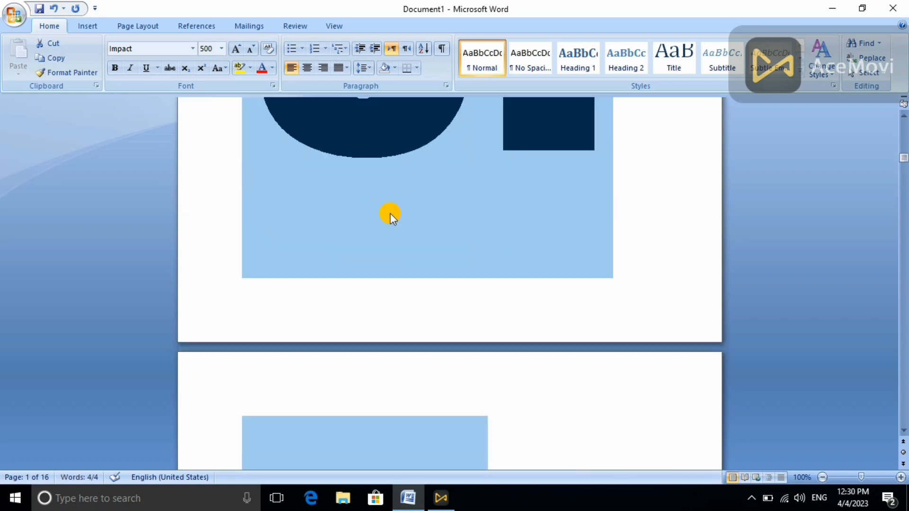
scroll(390, 213, "down", 10)
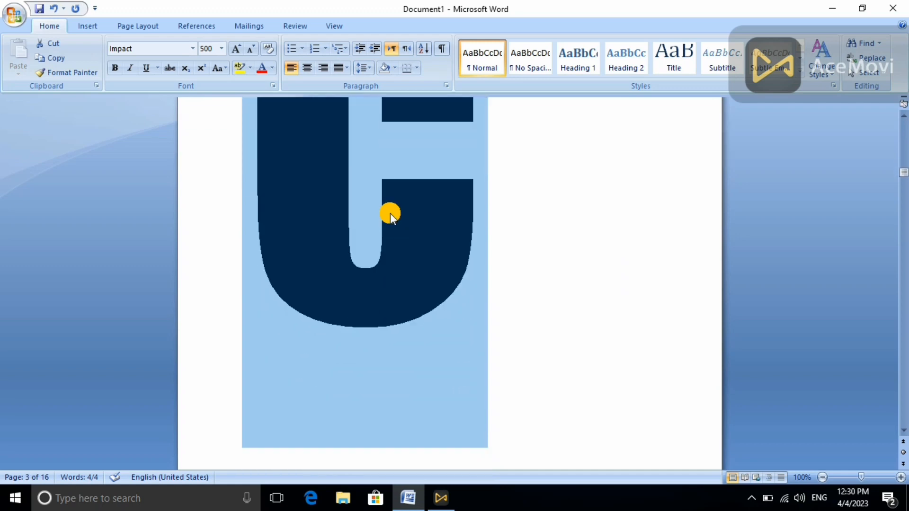
Step: Shrink the selected text's font size stepwise to 460
left_click(249, 50)
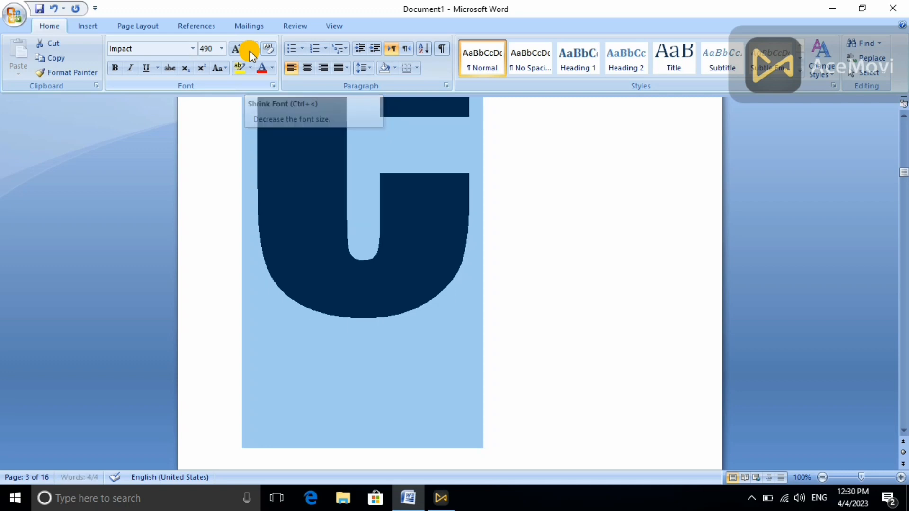
left_click(249, 51)
left_click(249, 50)
left_click(249, 50)
left_click(222, 49)
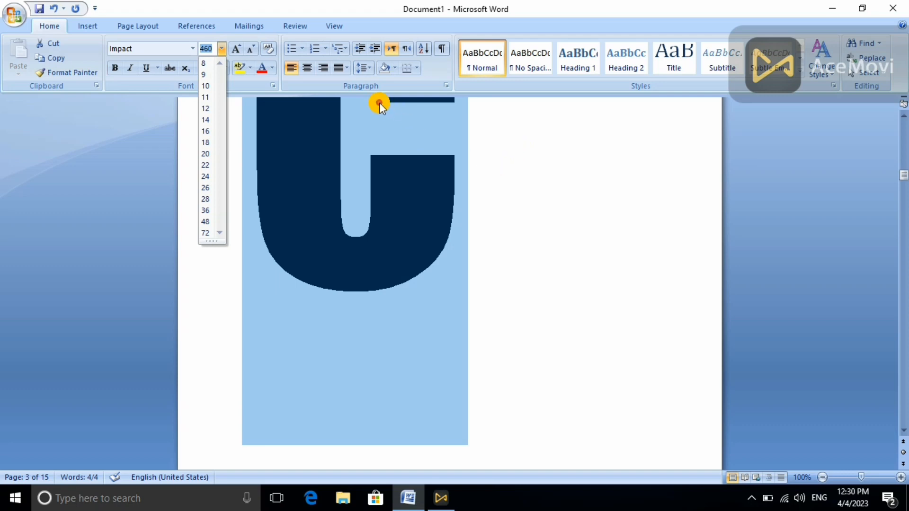
left_click(431, 156)
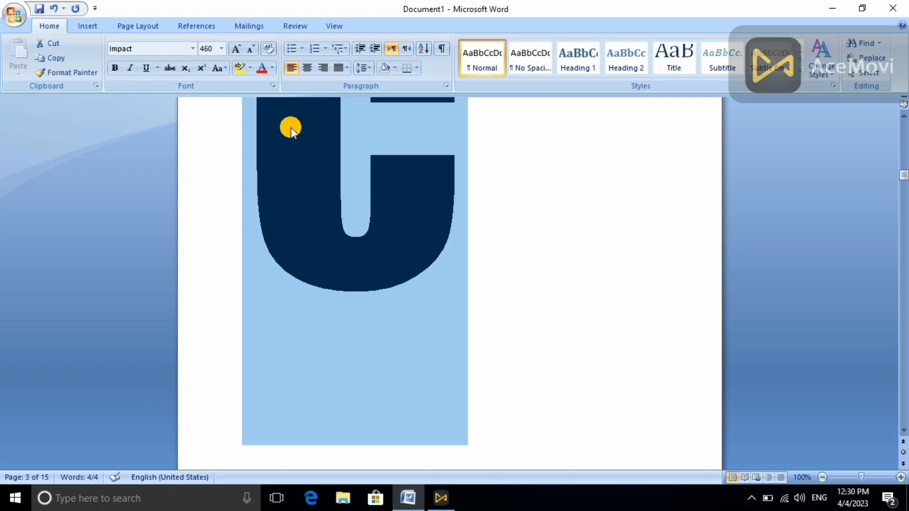
Step: Clear all formatting from the selected text
left_click(270, 52)
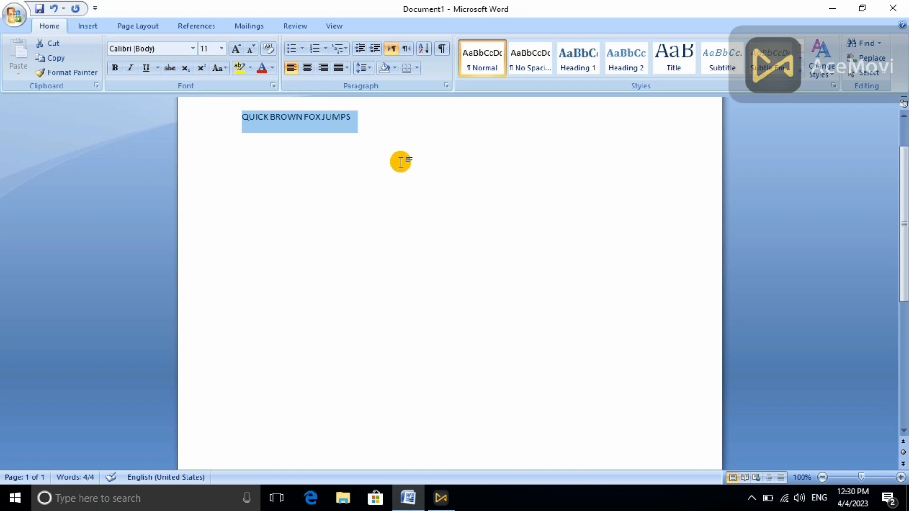
Step: Apply bold and italic to the line "QUICK BROWN FOX JUMPS" and remove both again
left_click_drag(360, 124, 213, 107)
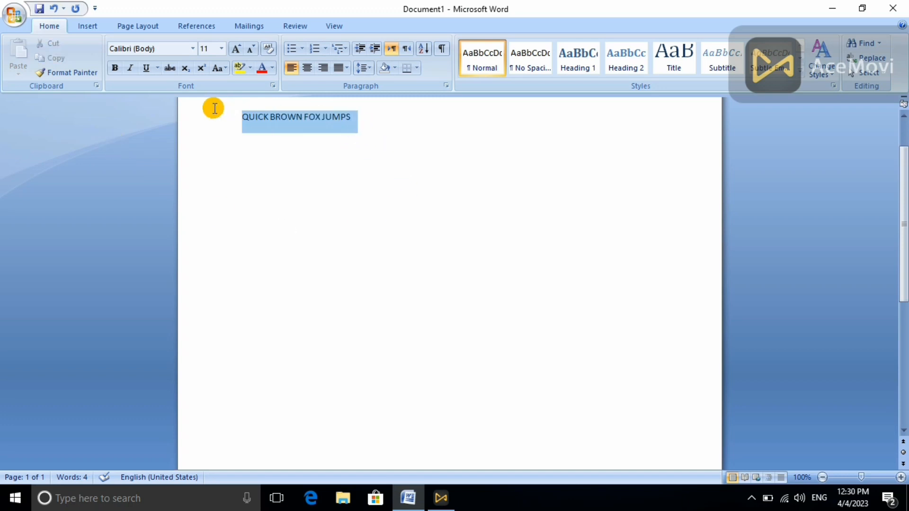
left_click(115, 68)
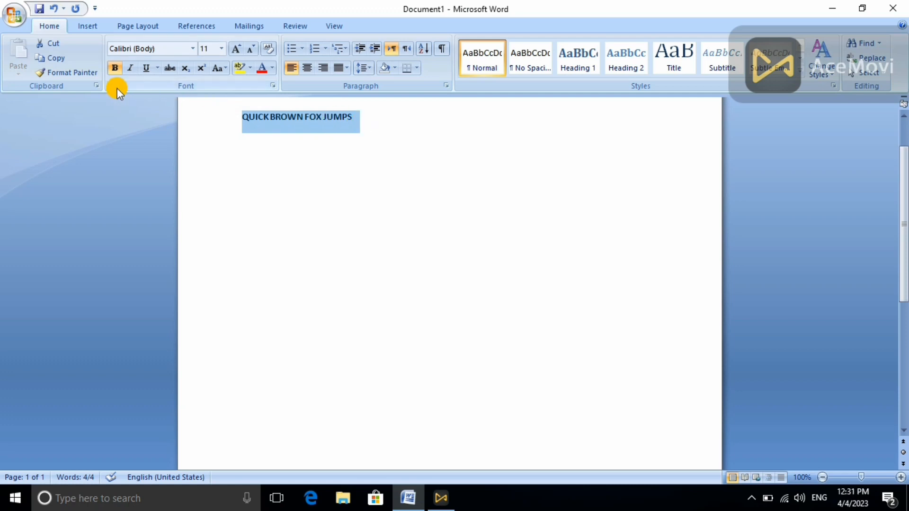
left_click(130, 69)
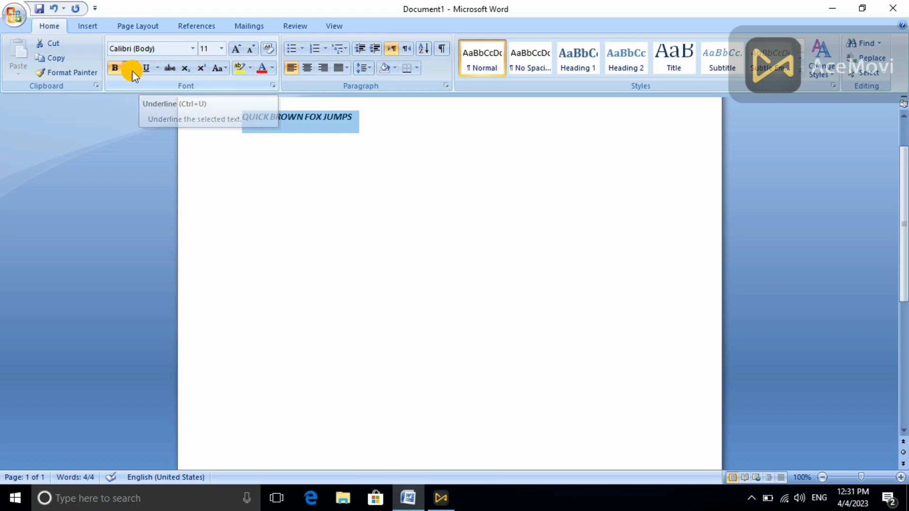
left_click(131, 69)
left_click(114, 68)
left_click(350, 135)
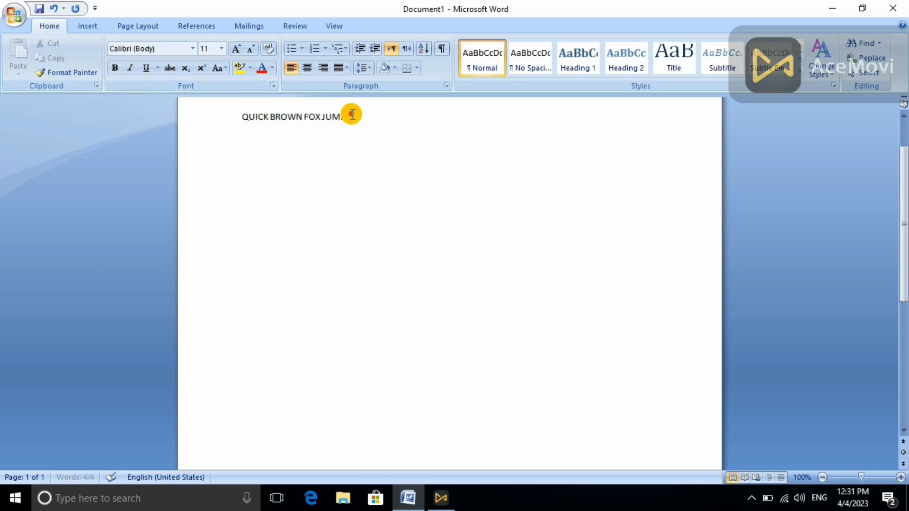
Step: Replace the line "QUICK BROWN FOX JUMPS" with the text "This is to certify that Mr."
left_click(186, 120)
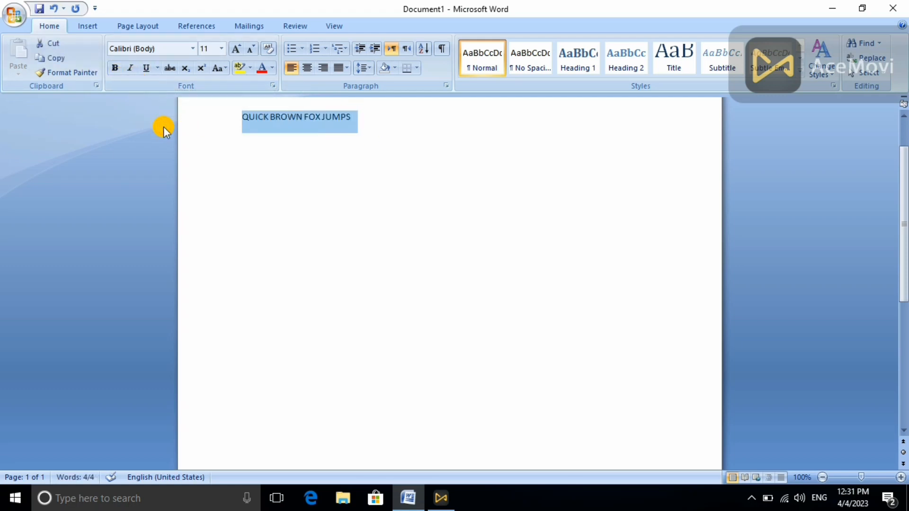
key("Delete")
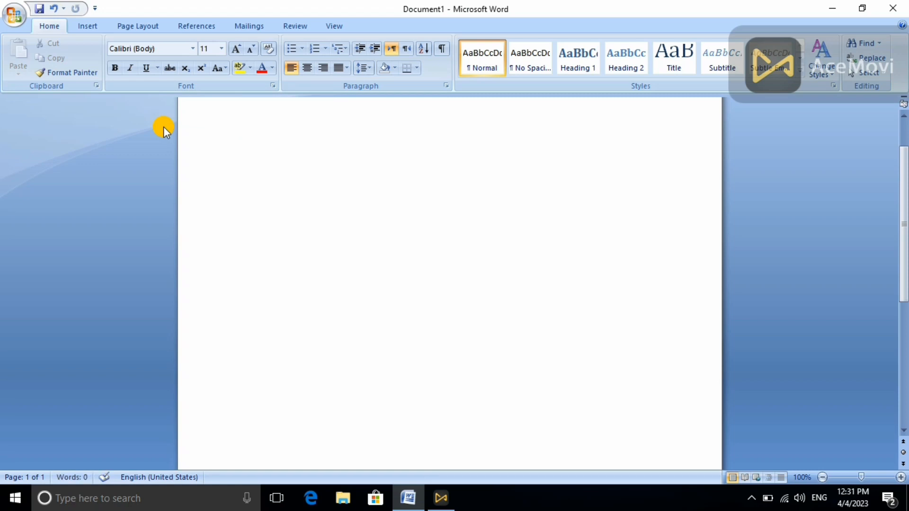
type("this")
type(" is")
type(" to cer")
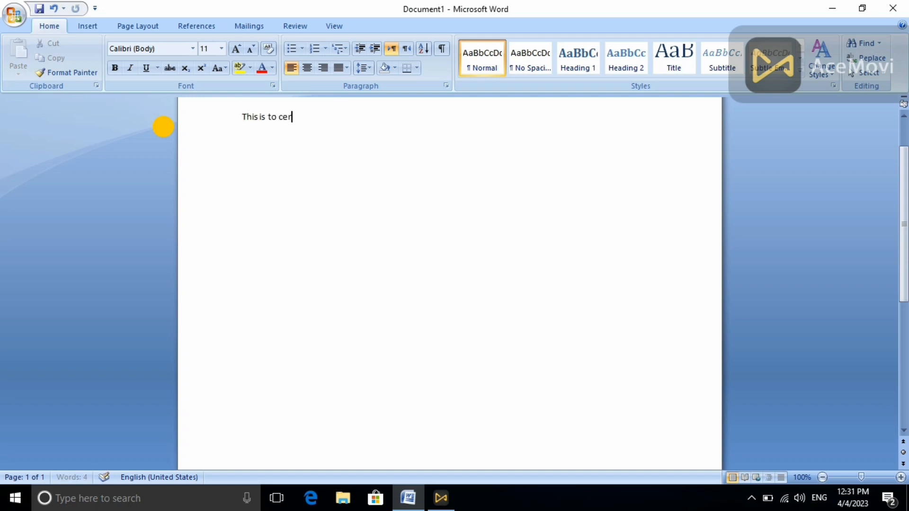
type("tify thatmr")
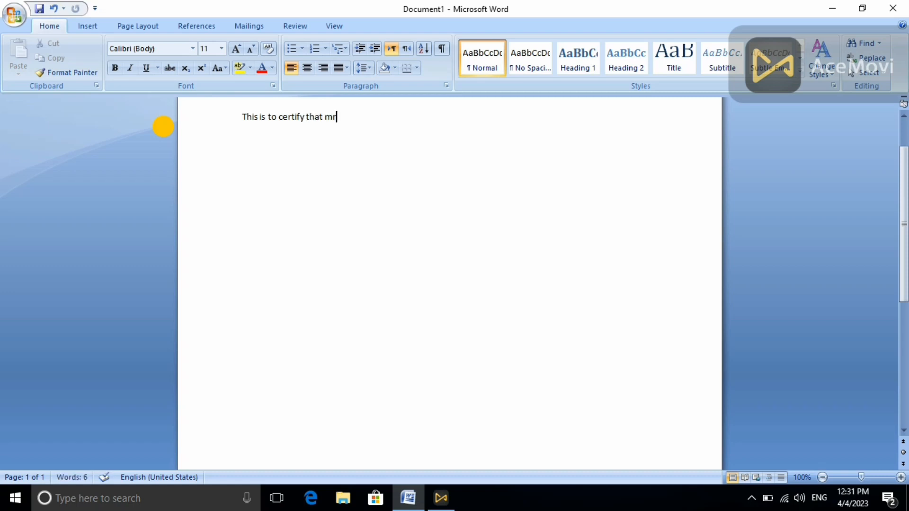
key("BackSpace")
key("BackSpace")
type("Mr.")
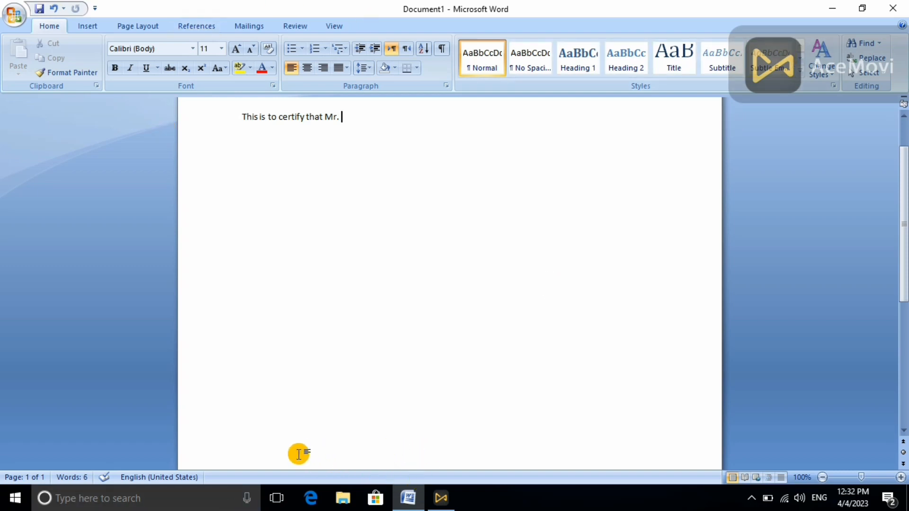
Step: Underline the text "This is to certify that Mr." and remove the underline again
left_click_drag(340, 119, 203, 122)
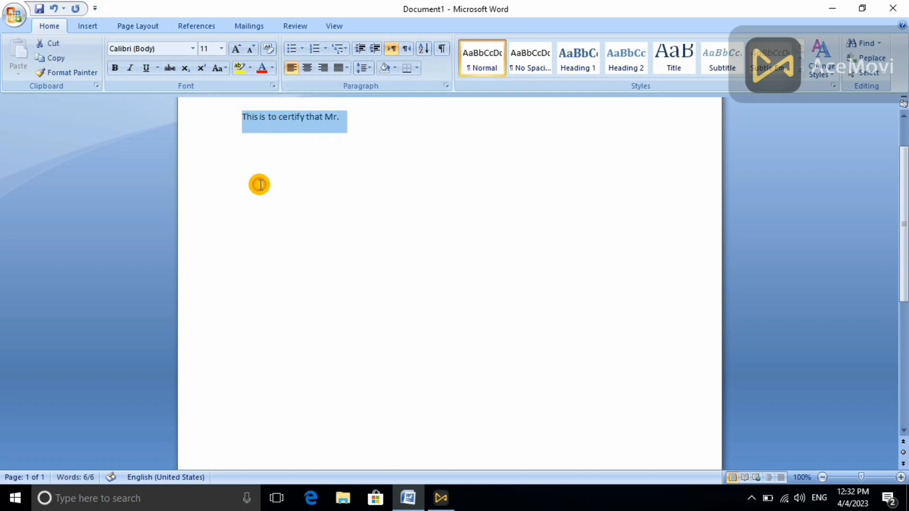
left_click(145, 70)
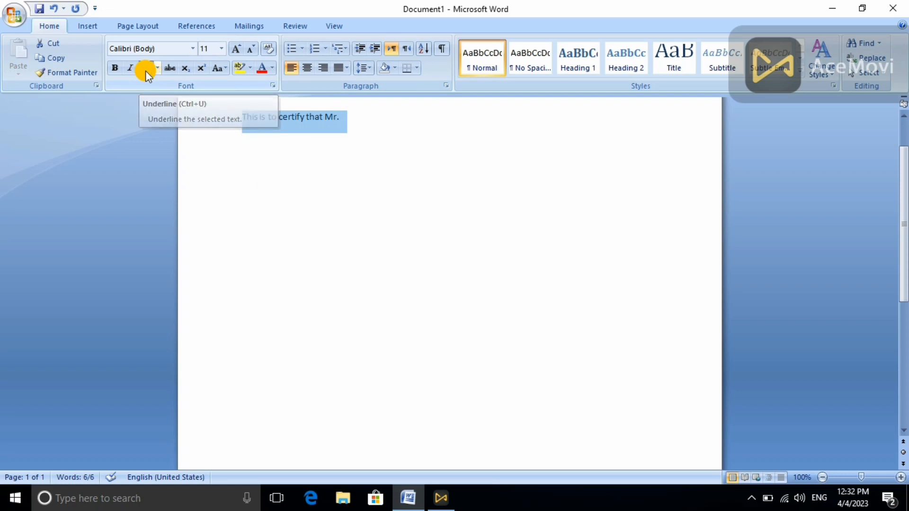
left_click(349, 121)
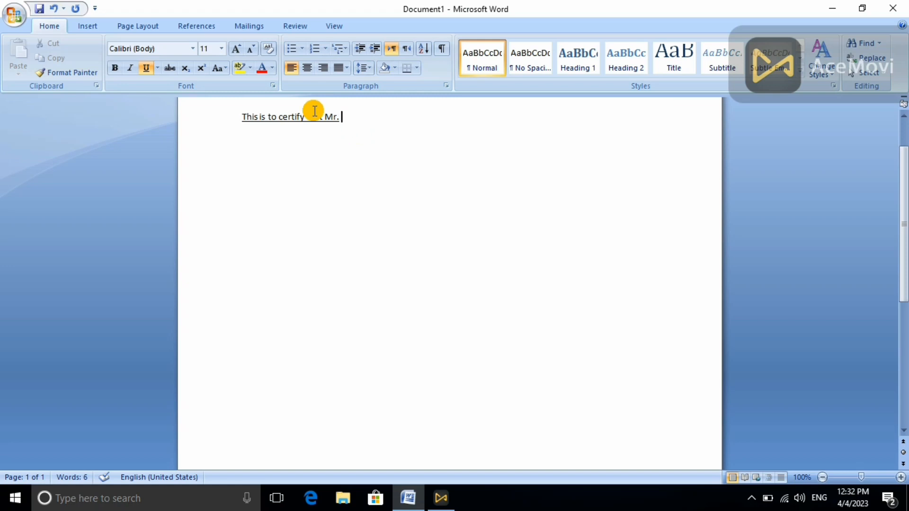
left_click_drag(343, 120, 234, 101)
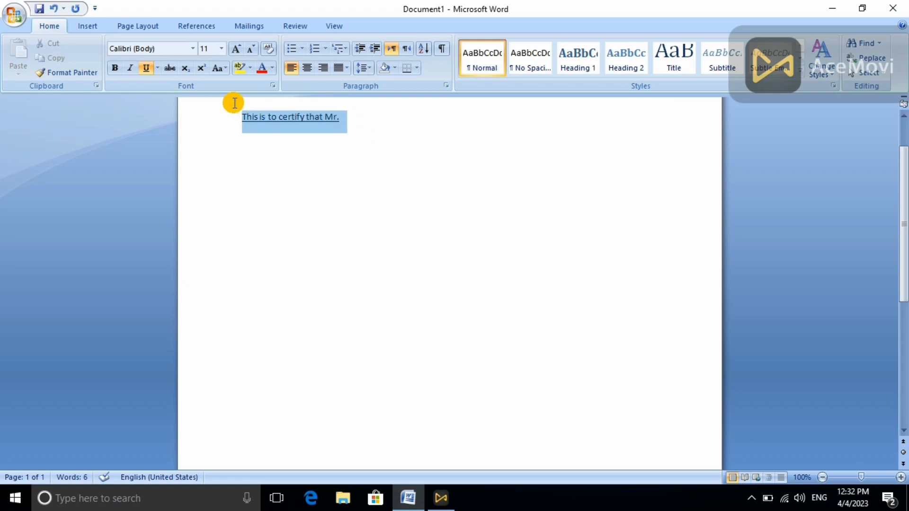
left_click(147, 76)
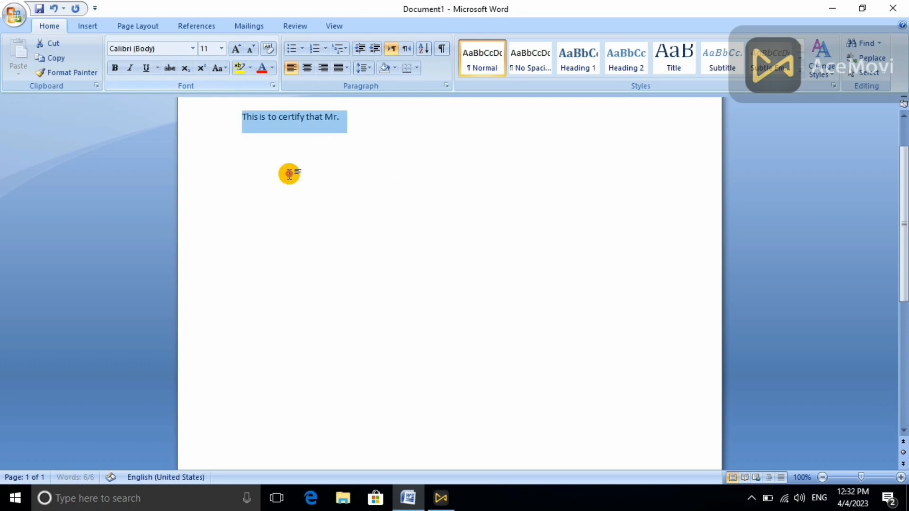
Step: Enter the person's name in capitals after "Mr.", leaving a wide blank gap before and after it
left_click(340, 116)
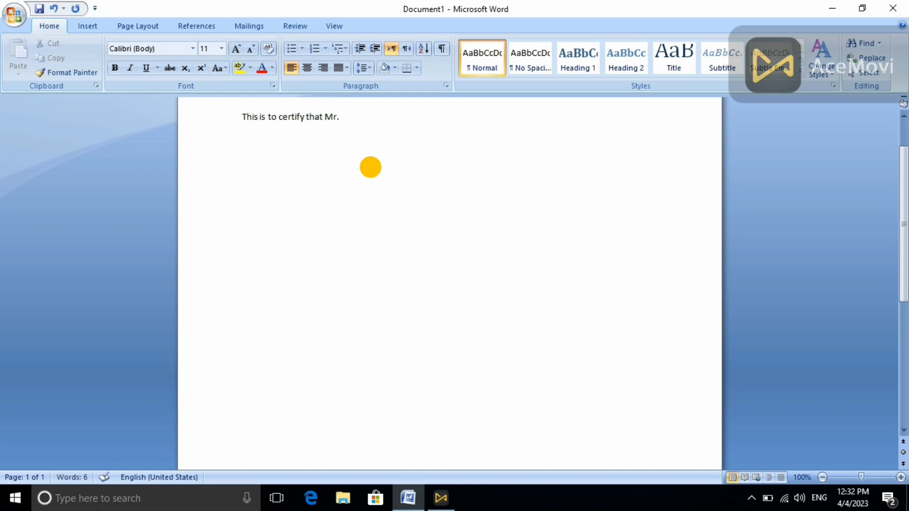
type("MAQBOOL")
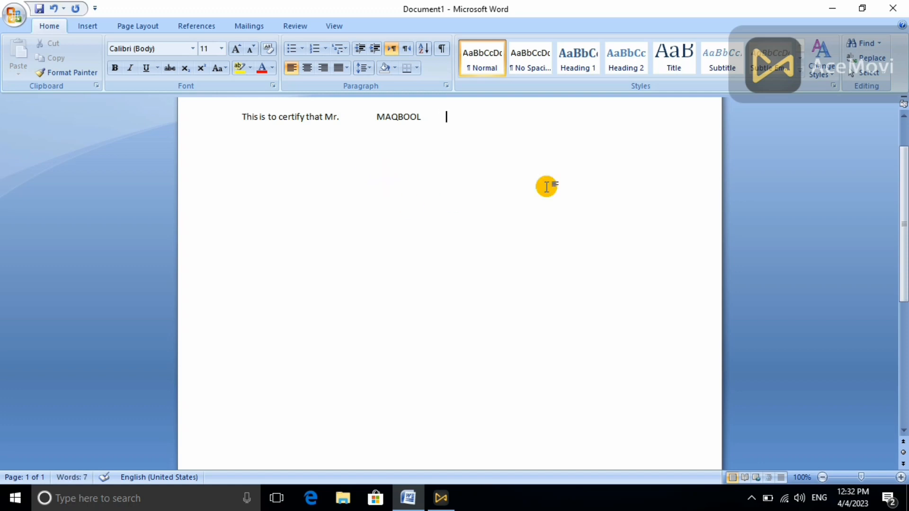
Step: Underline the name together with the blank gap before it, and add "S / O" after the gap that follows the name
left_click_drag(439, 117, 349, 121)
left_click(148, 69)
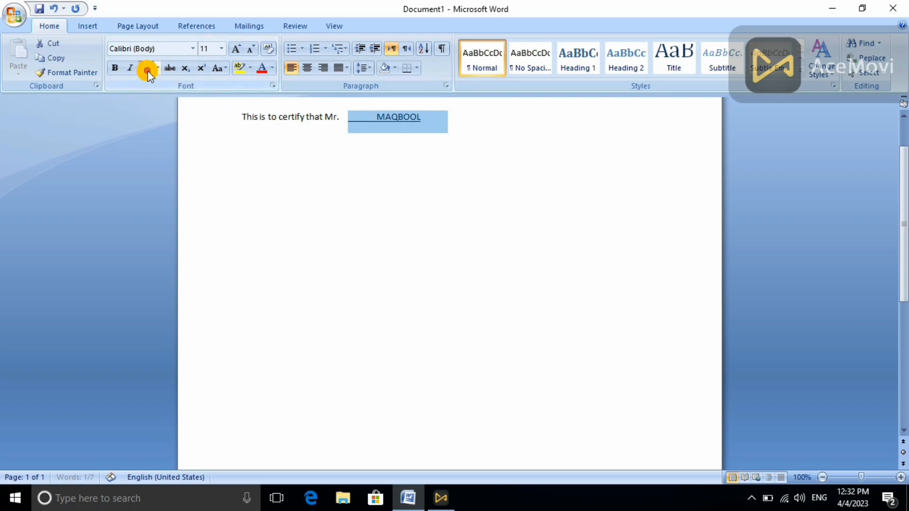
left_click(423, 121)
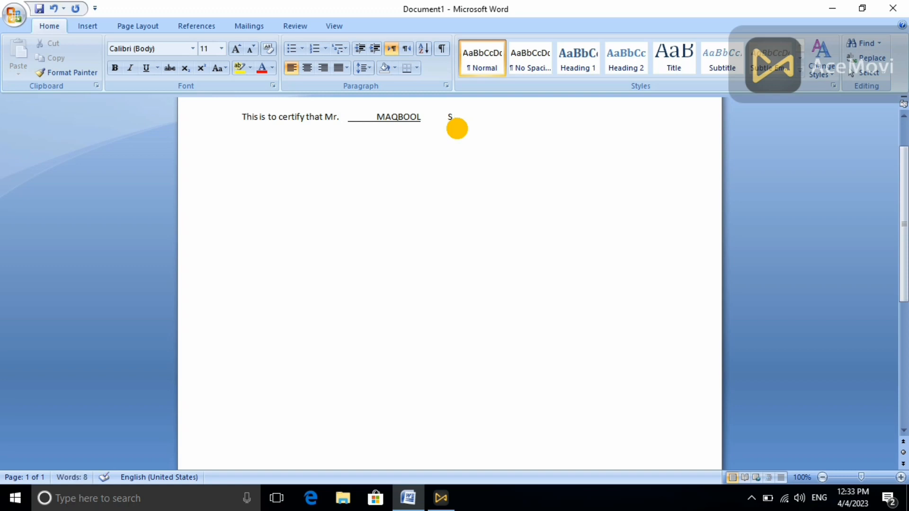
type("/ O")
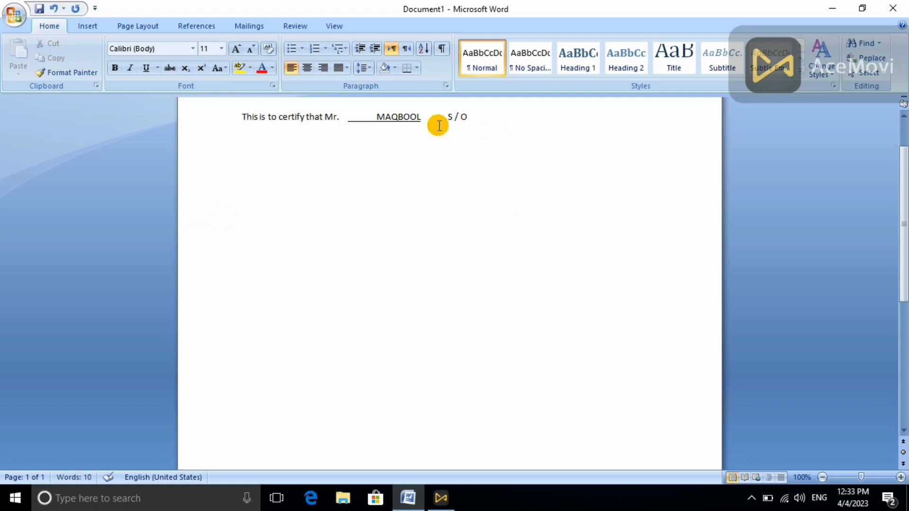
Step: Underline the blank gap between the name and "S / O"
left_click_drag(446, 117, 420, 121)
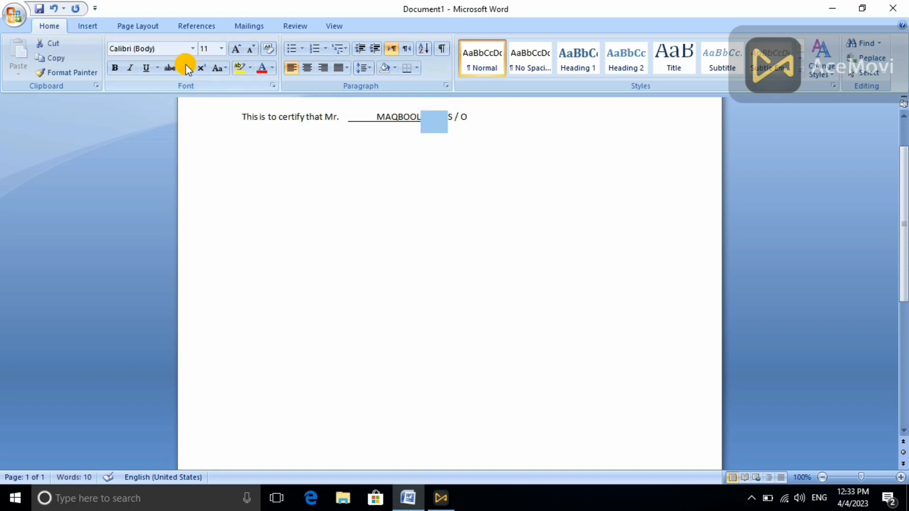
left_click(146, 68)
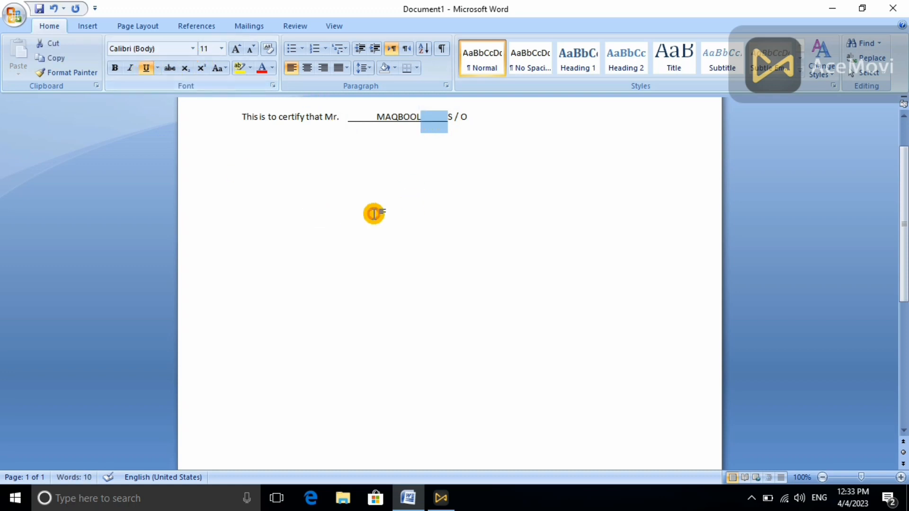
left_click(452, 171)
left_click(475, 125)
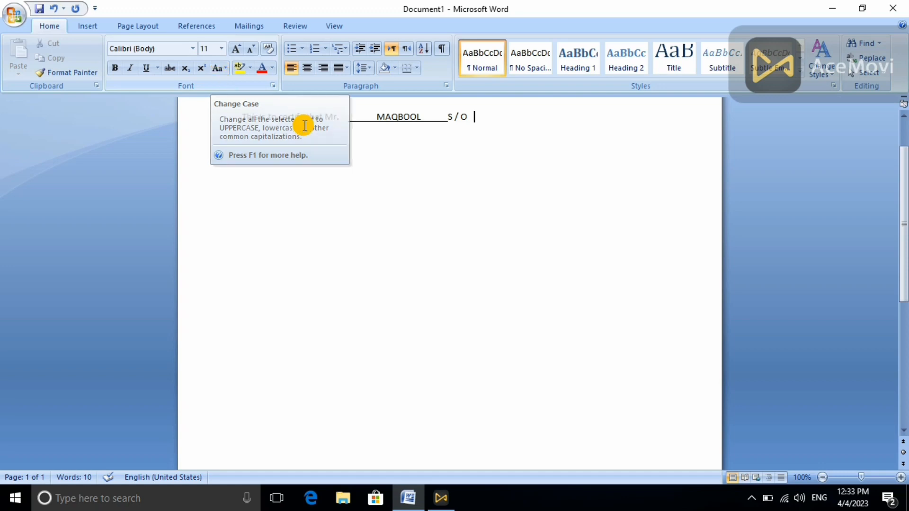
left_click(446, 166)
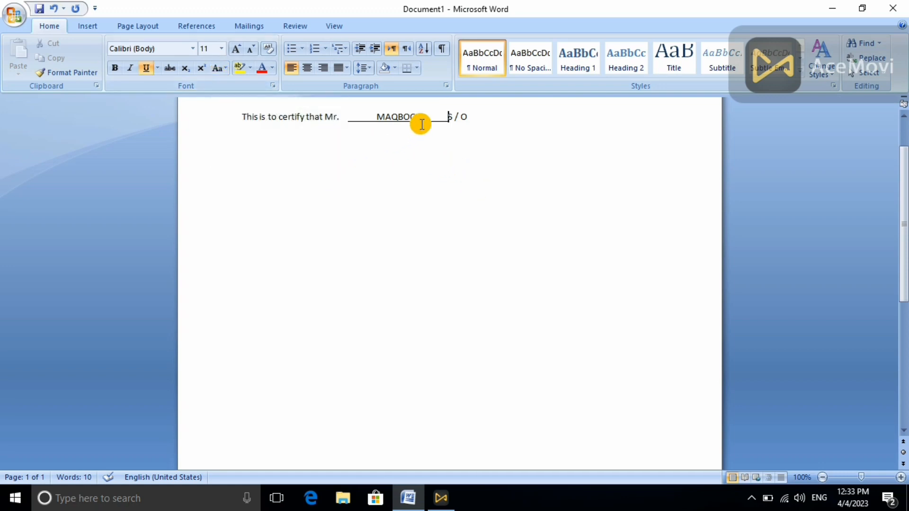
Step: Change the case of the underlined name to lowercase, to sentence case, and back to UPPERCASE
left_click_drag(420, 119, 380, 127)
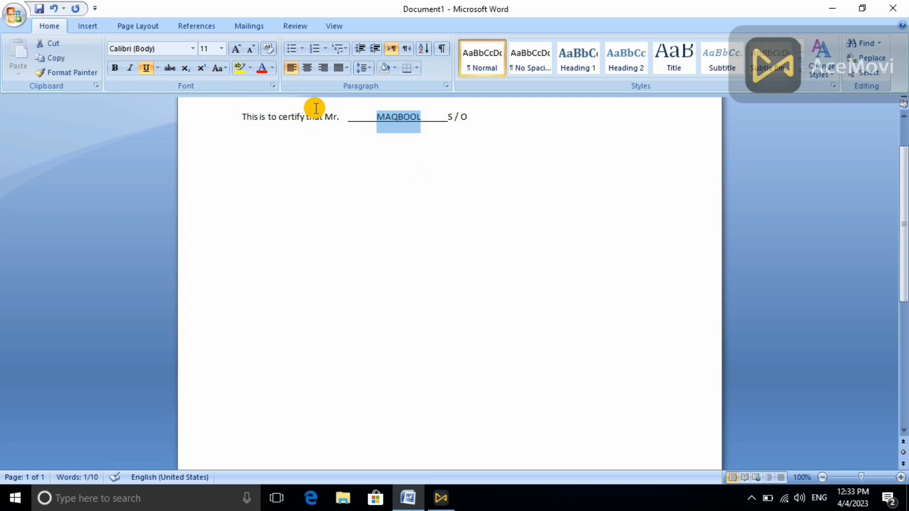
left_click(226, 70)
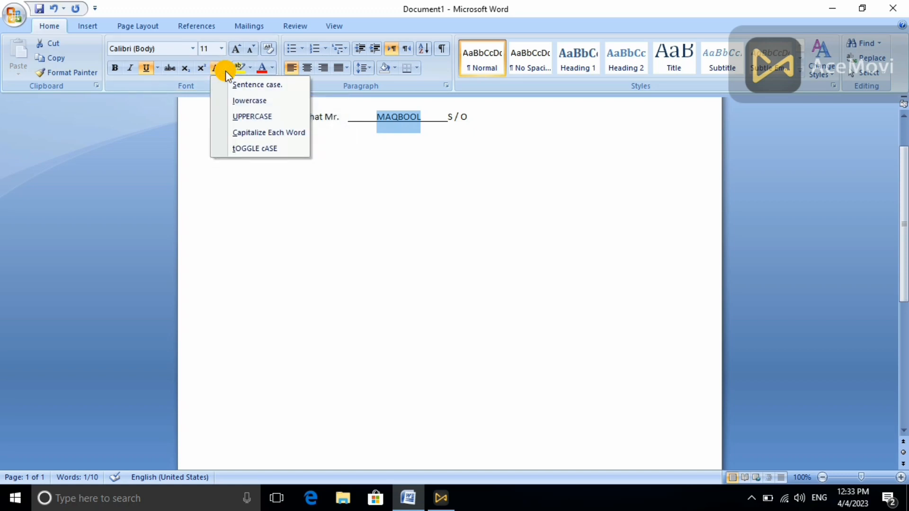
left_click(240, 103)
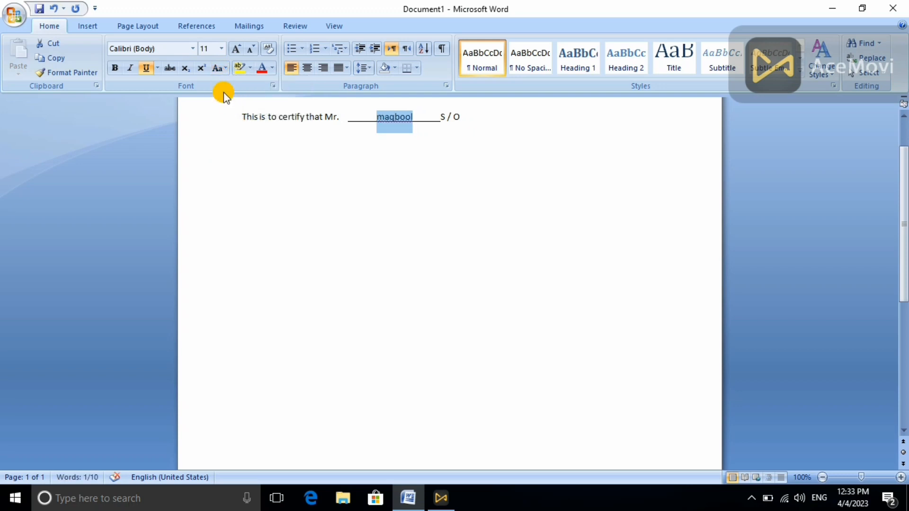
left_click(225, 69)
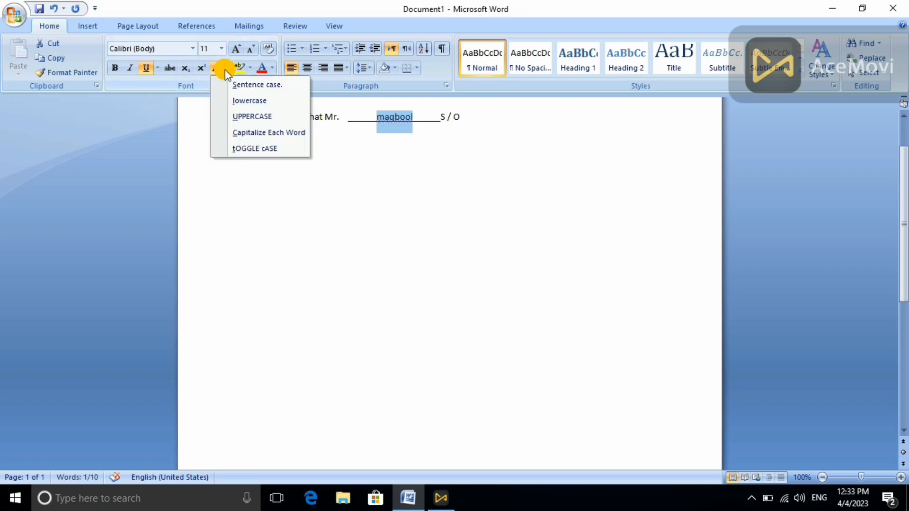
left_click(249, 86)
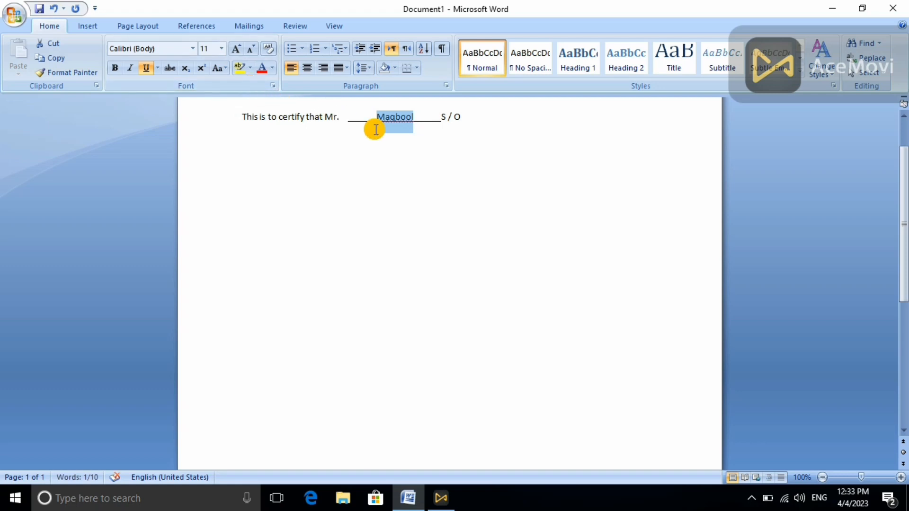
left_click(221, 69)
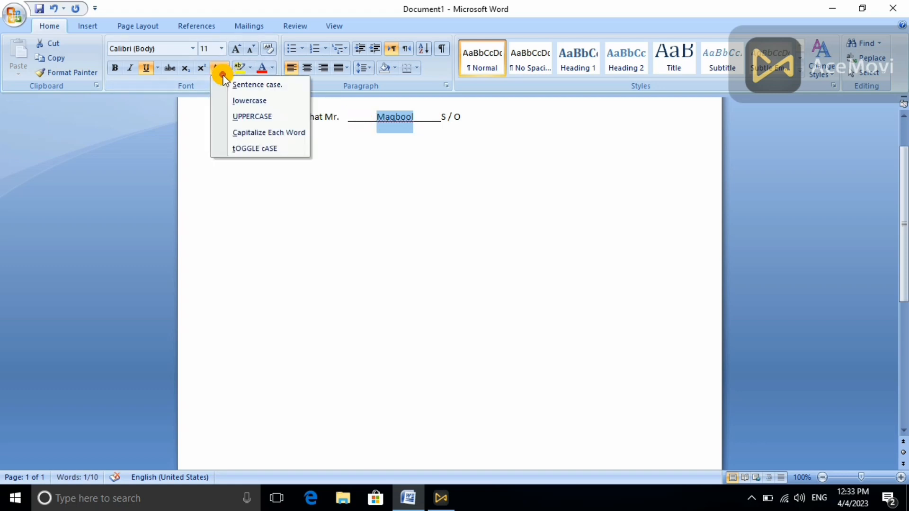
left_click(239, 117)
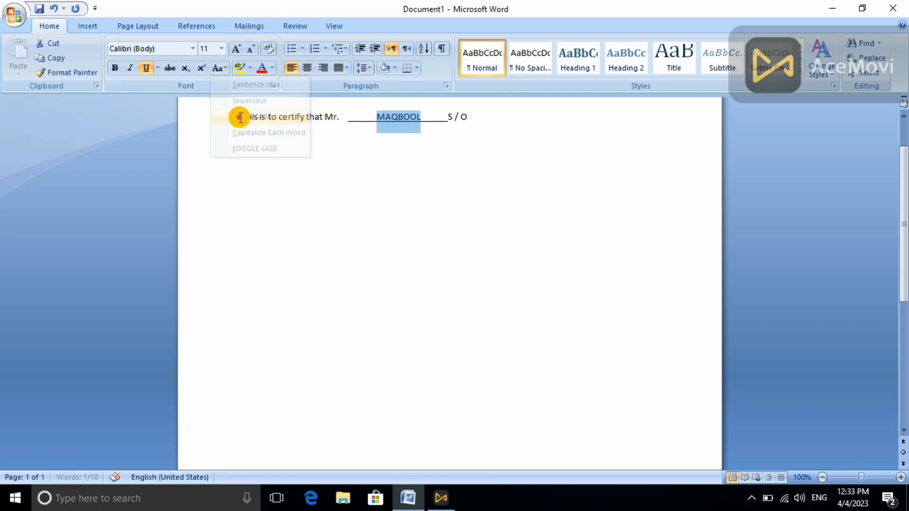
left_click(218, 69)
left_click(329, 199)
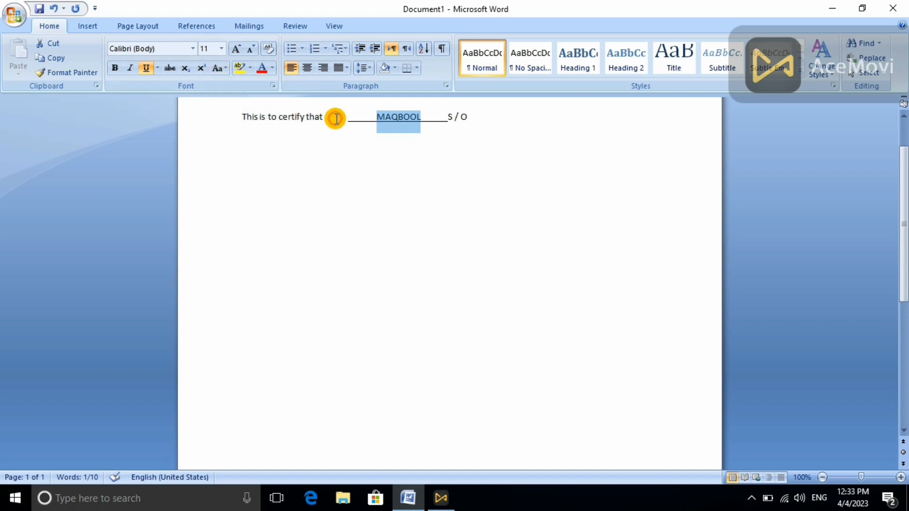
Step: Change the case of "This is to certify that Mr" to Capitalize Each Word
left_click_drag(337, 117, 237, 127)
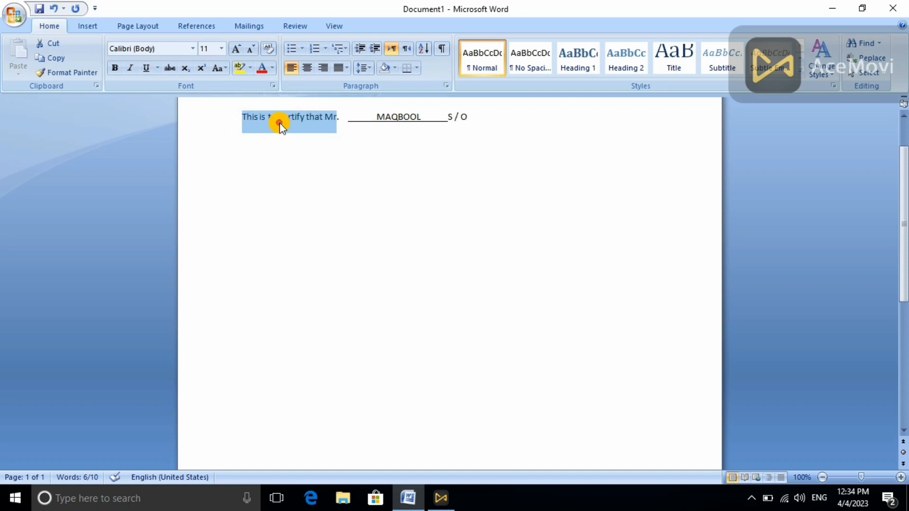
left_click(225, 69)
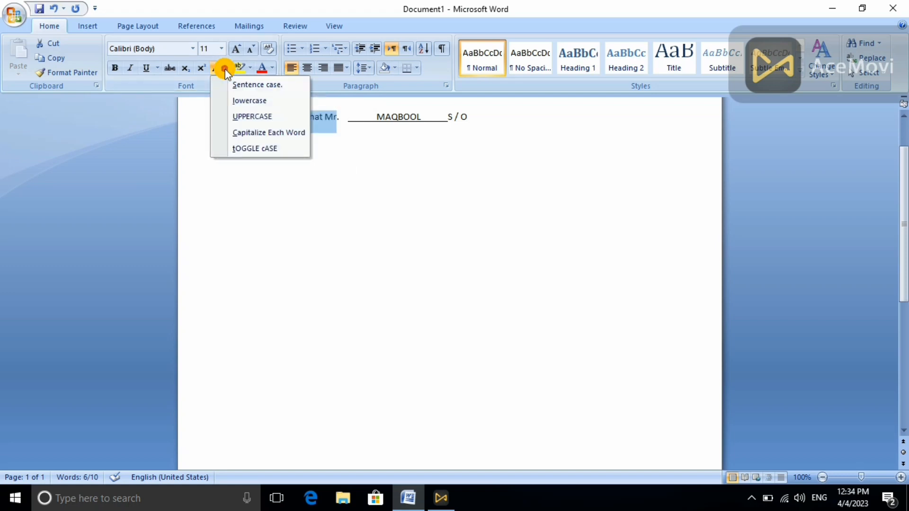
left_click(252, 133)
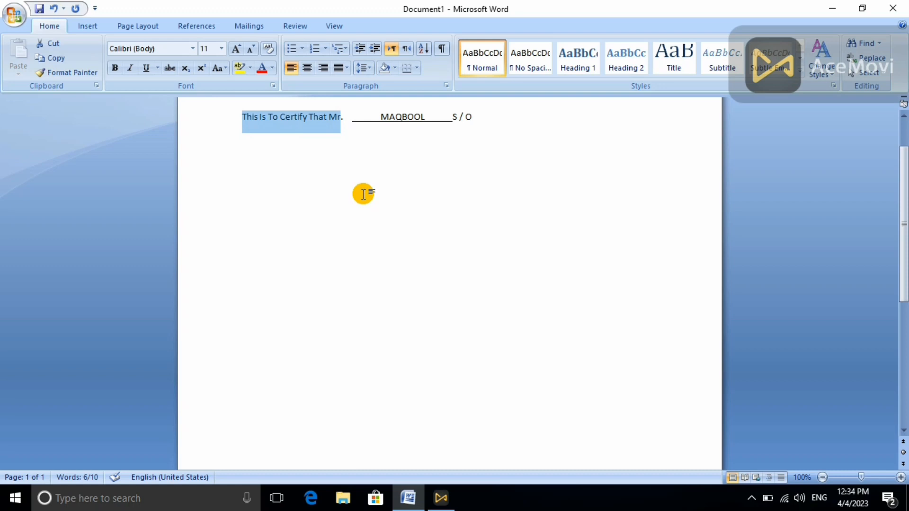
left_click(502, 137)
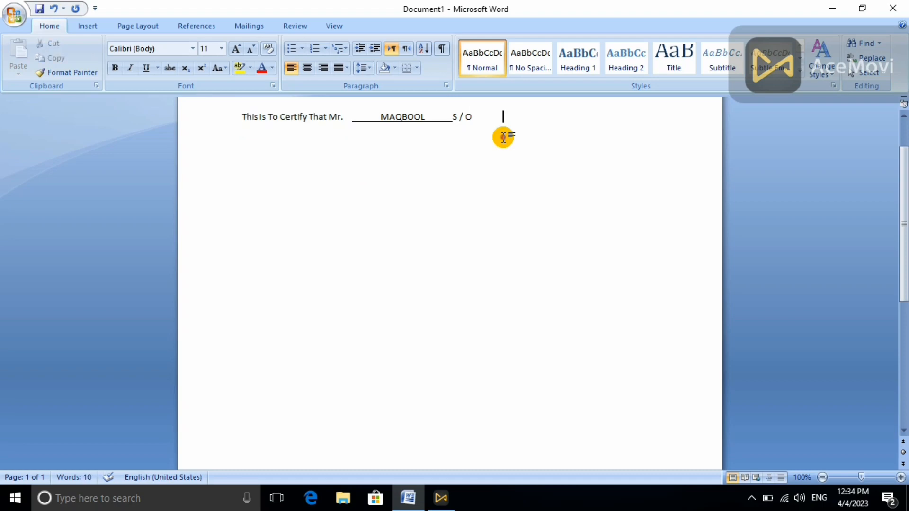